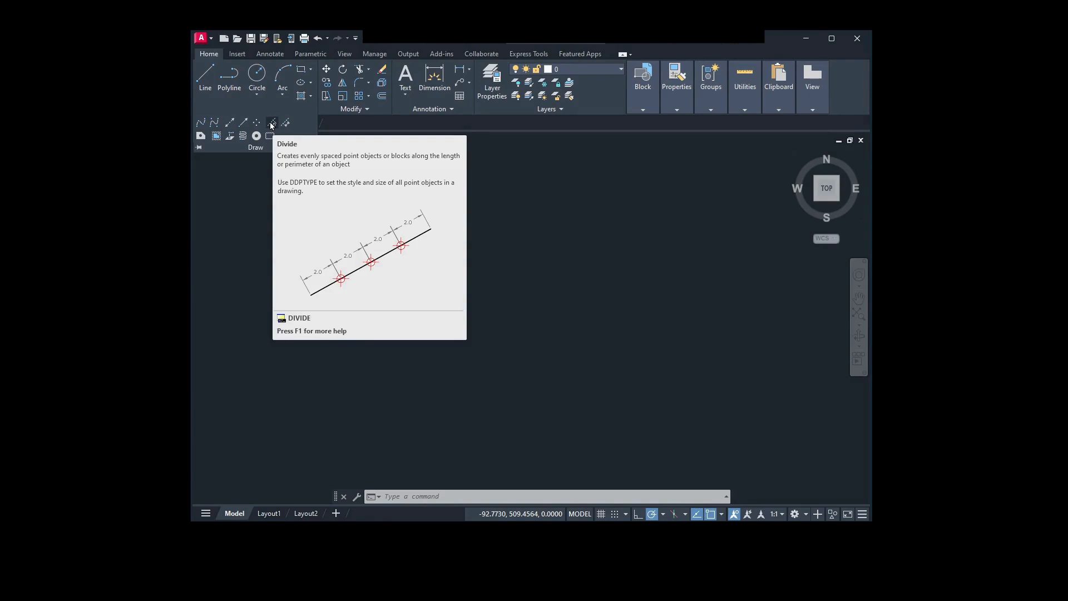
left_click(273, 123)
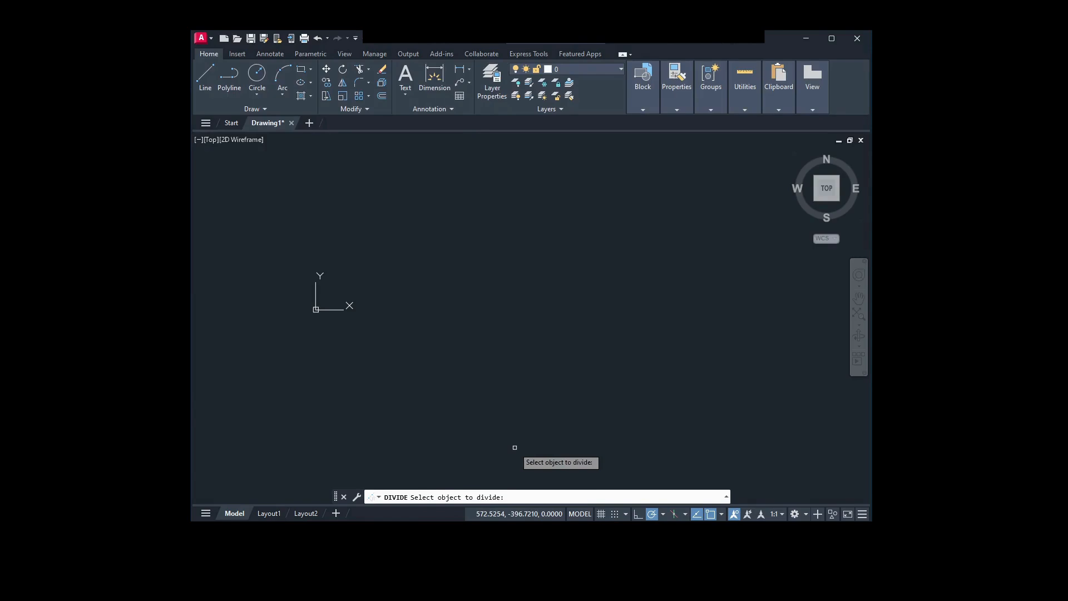
key("Escape")
type("divide")
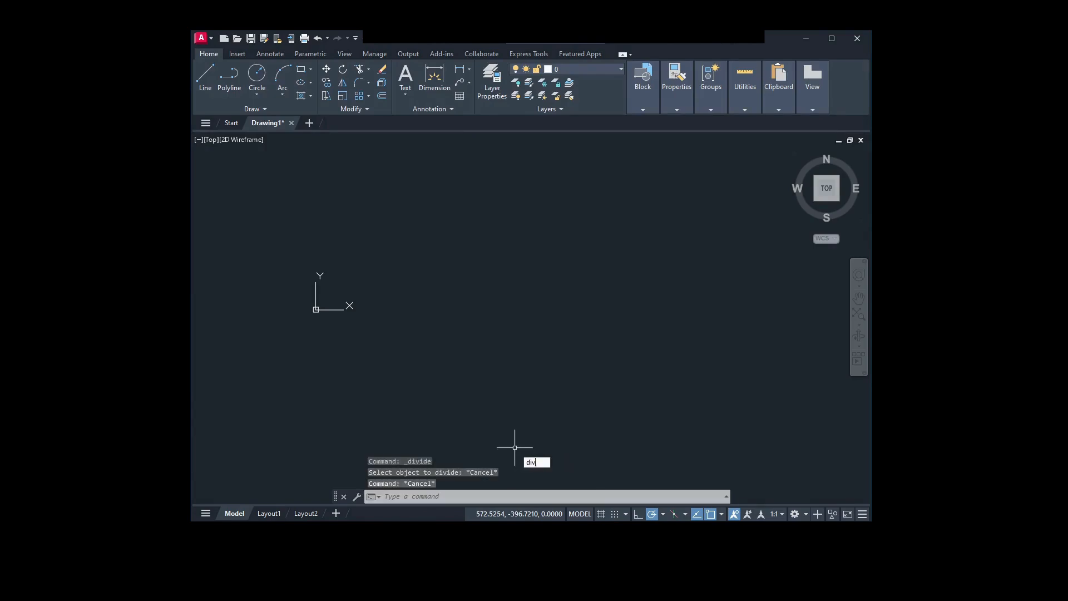
key("Return")
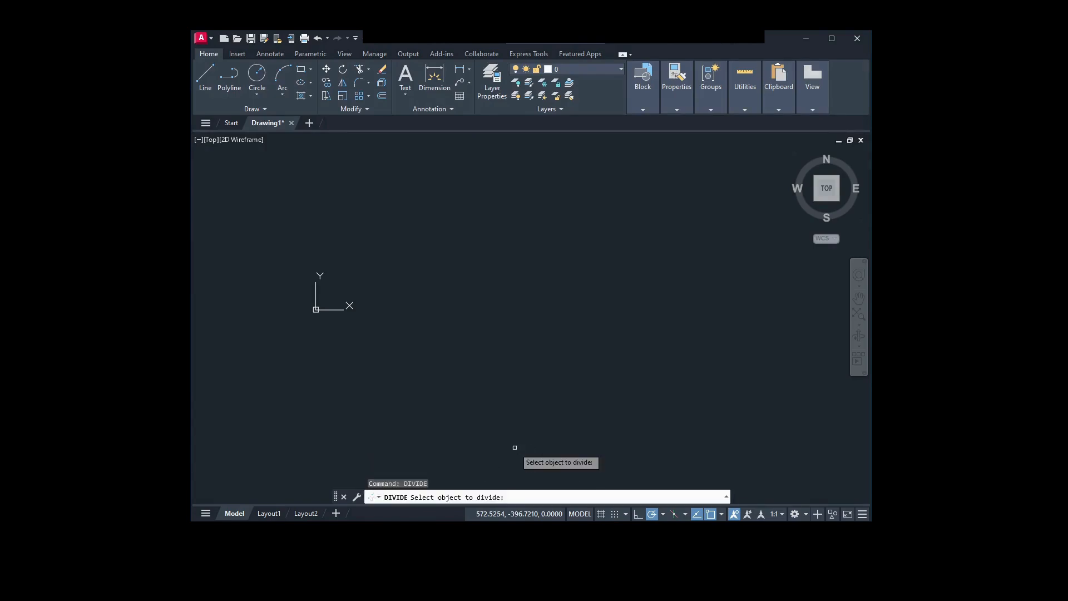
key("Escape")
key("Escape")
key("Escape")
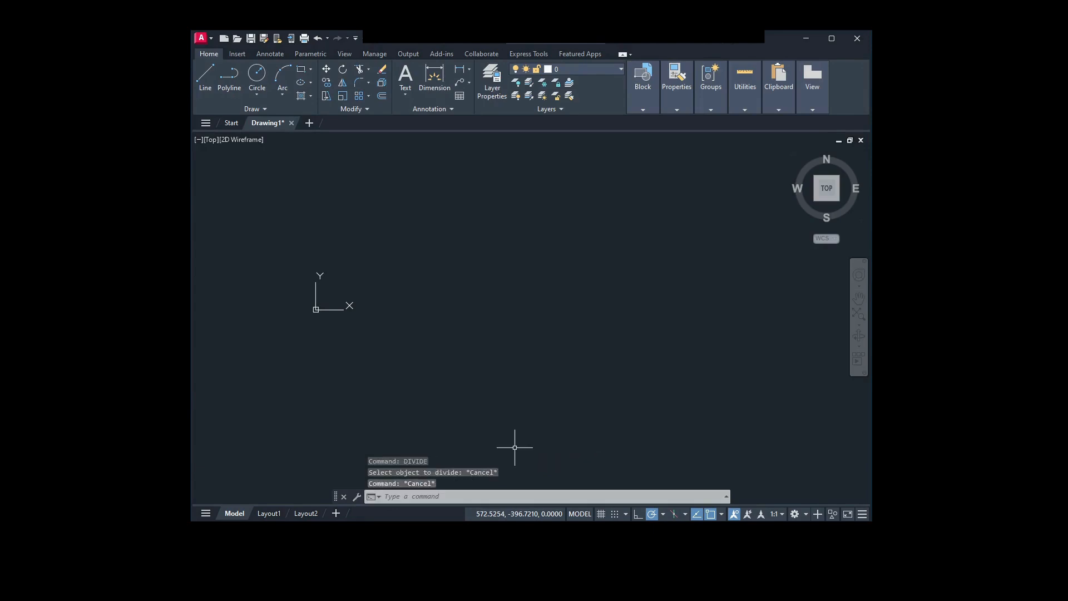
type("div")
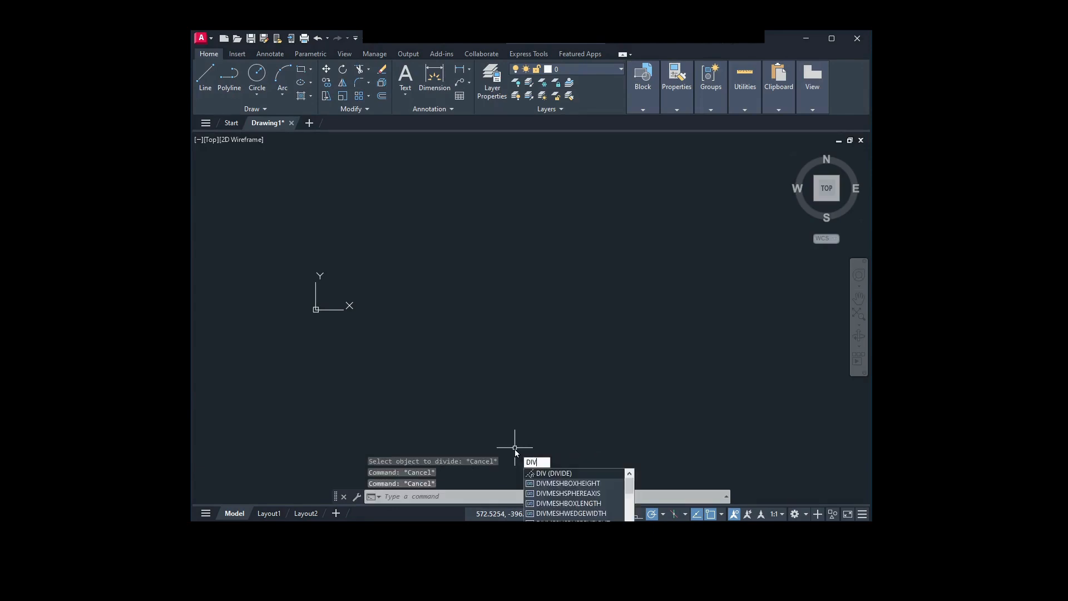
key("Return")
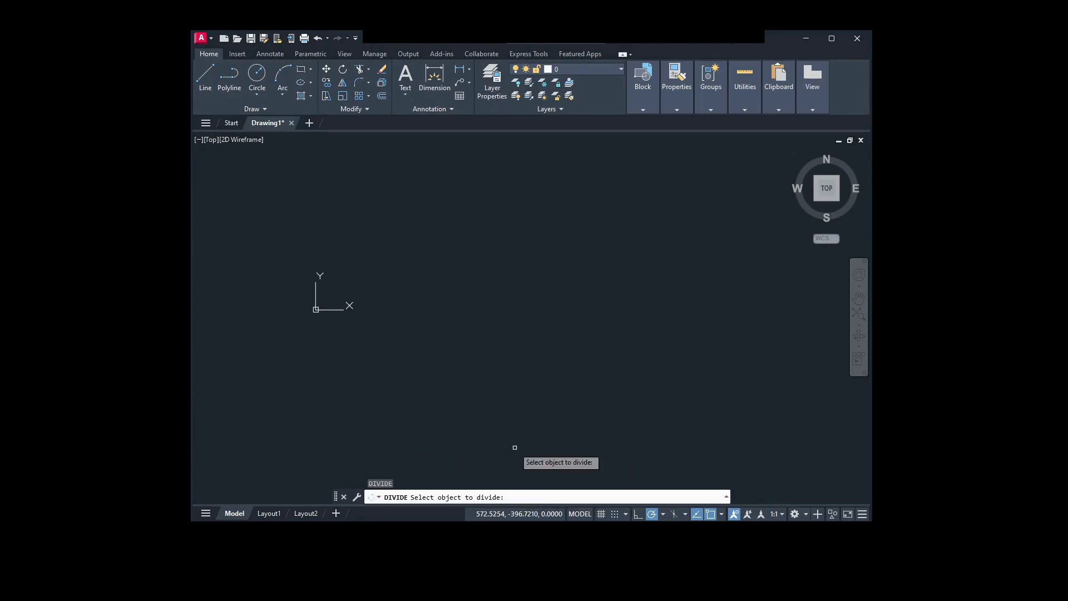
key("Escape")
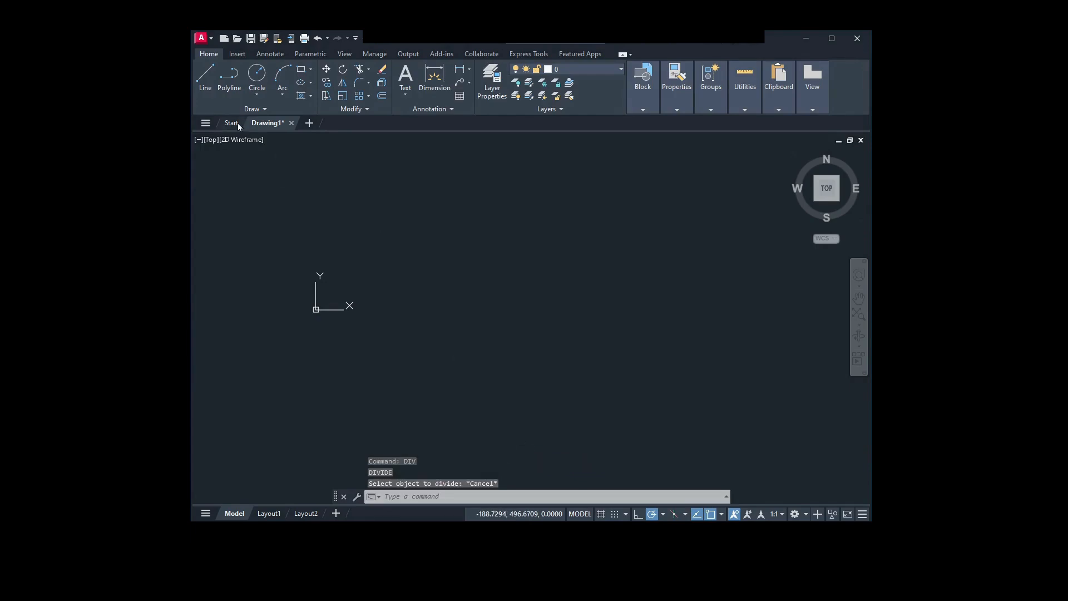
Step: Draw a horizontal line 1000 units long, starting just right of and above the origin
left_click(205, 77)
left_click(355, 286)
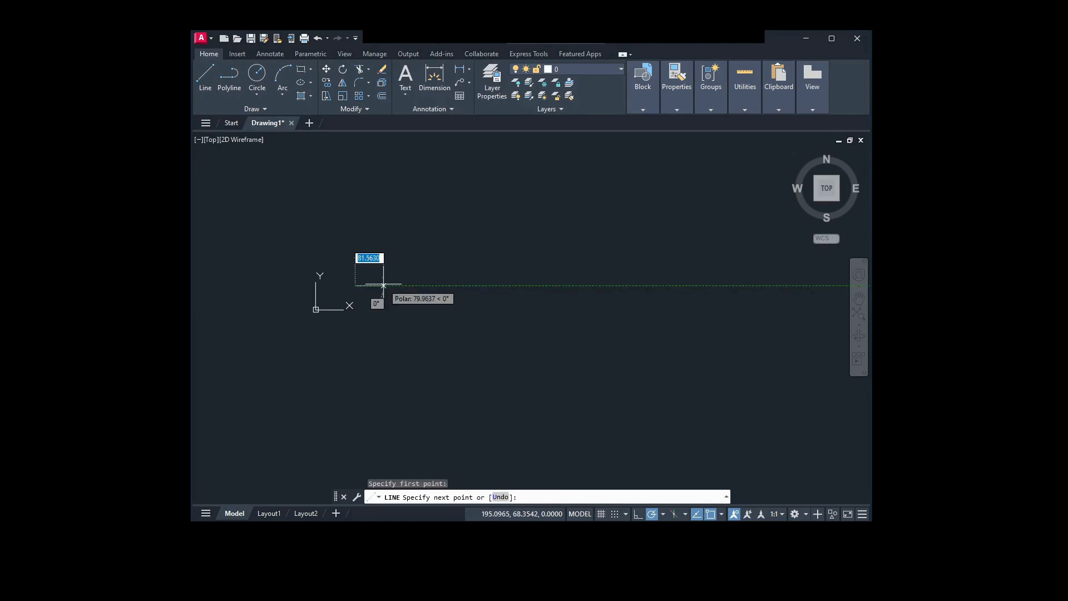
type("1000")
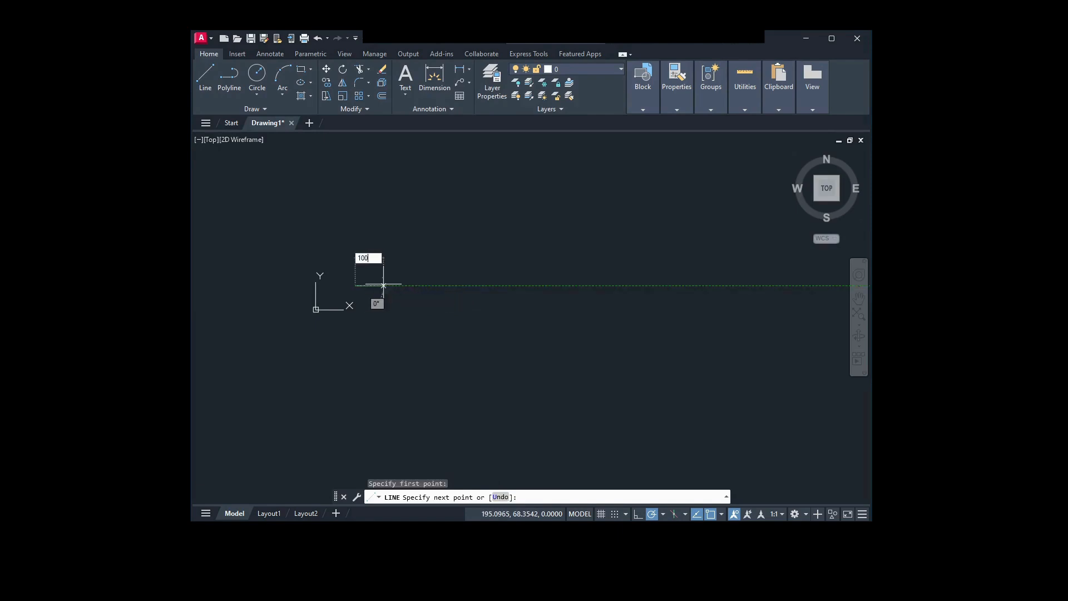
key("Return")
key("Escape")
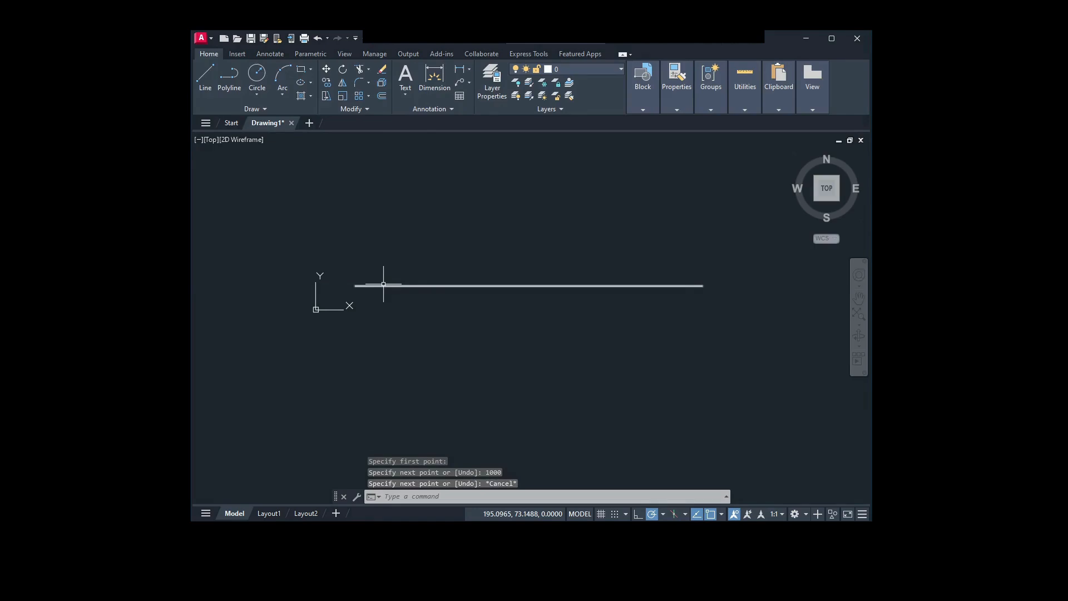
Step: Divide the horizontal line into 5 equal segments
type("d")
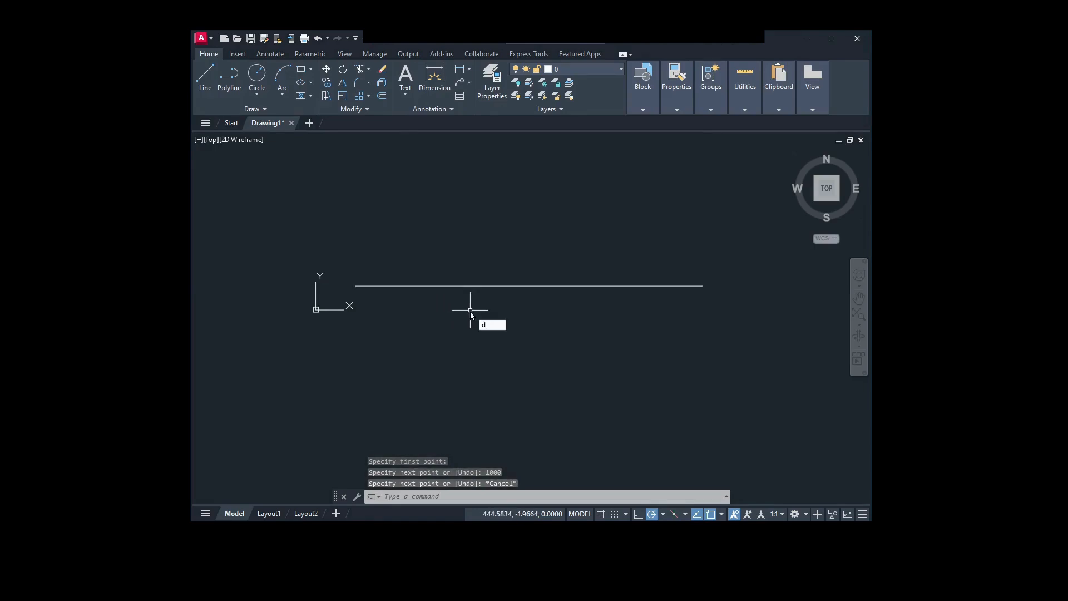
type("ivid")
key("Return")
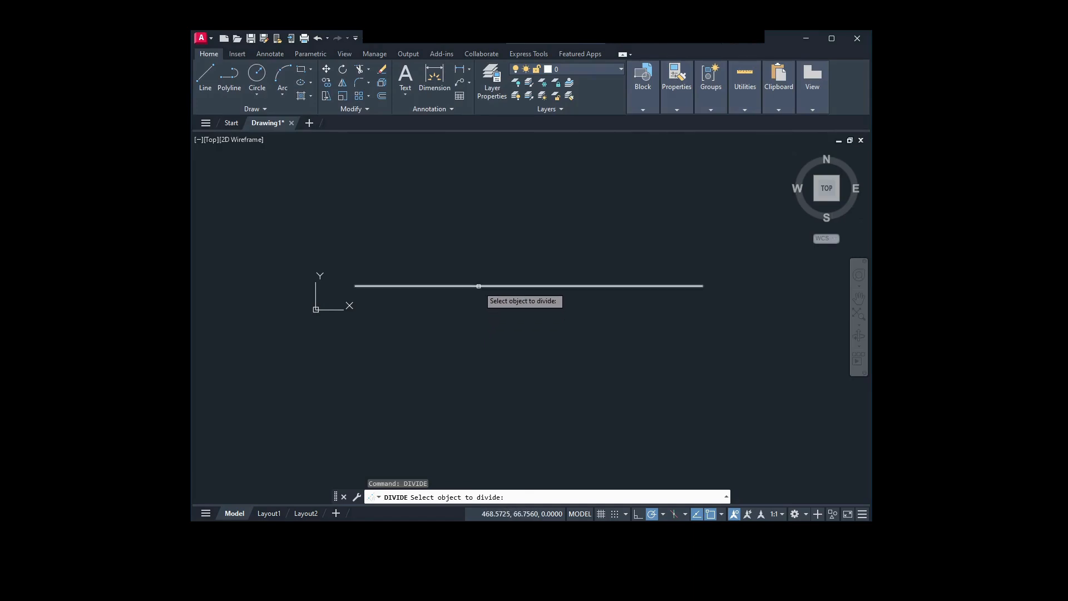
left_click(479, 286)
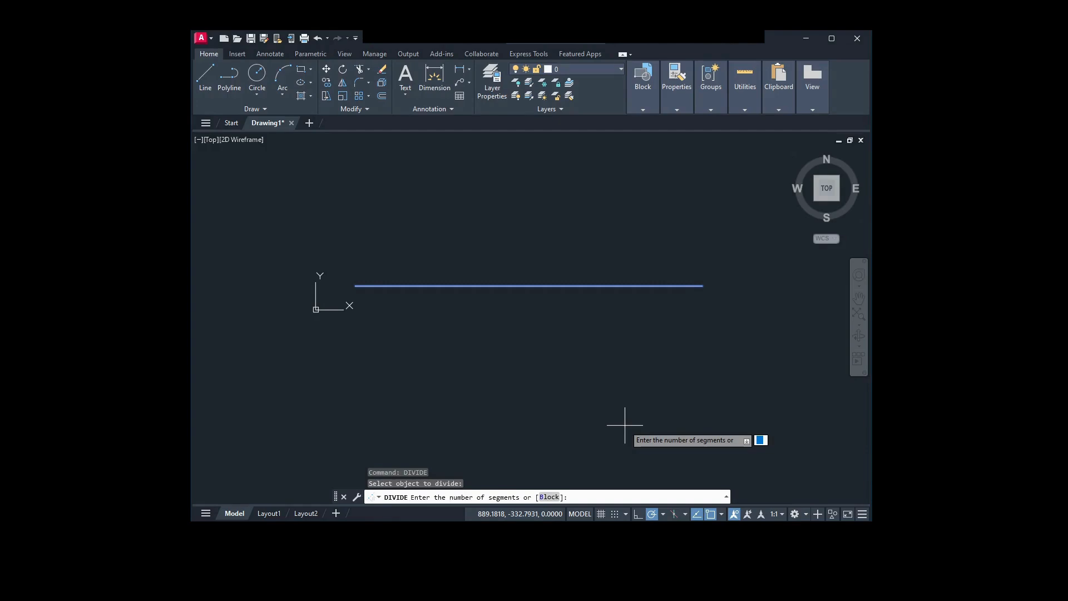
type("5")
key("Return")
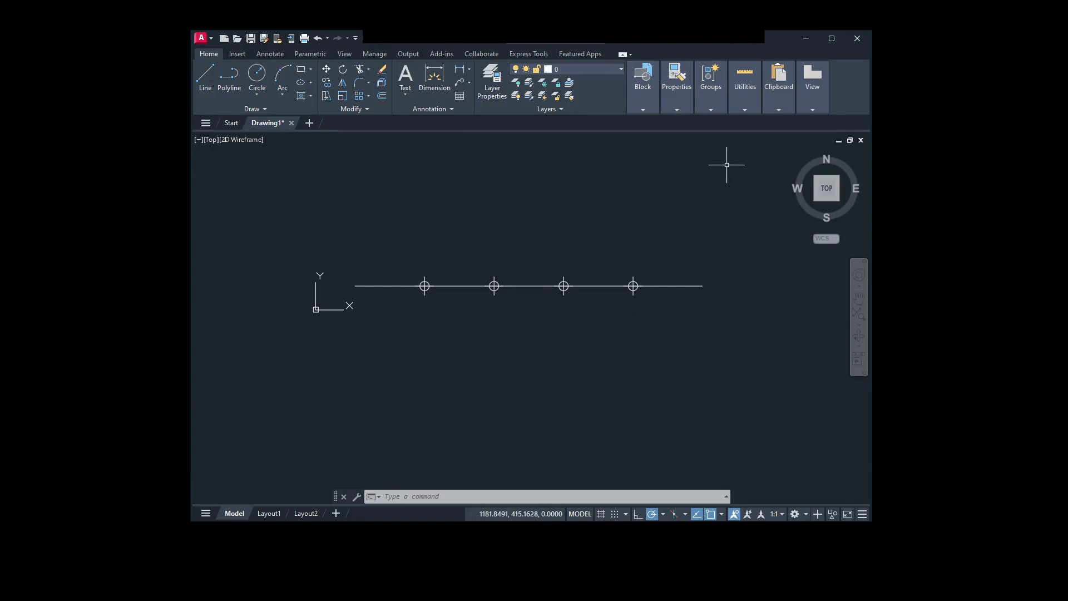
Step: Set the point style to the square with a vertical tick, sized at 100 in absolute units
left_click(744, 111)
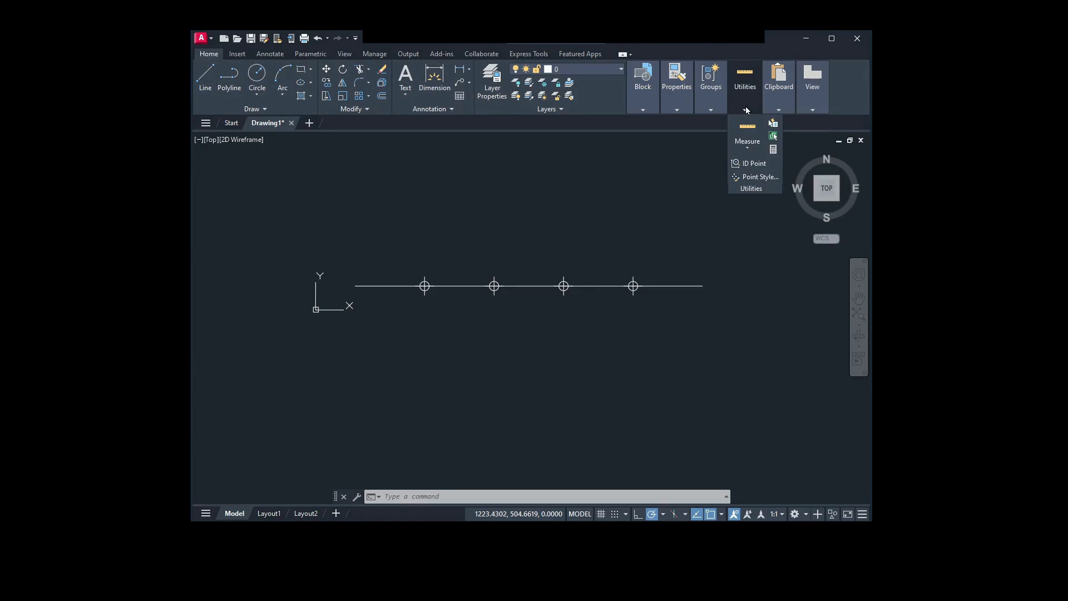
left_click(760, 177)
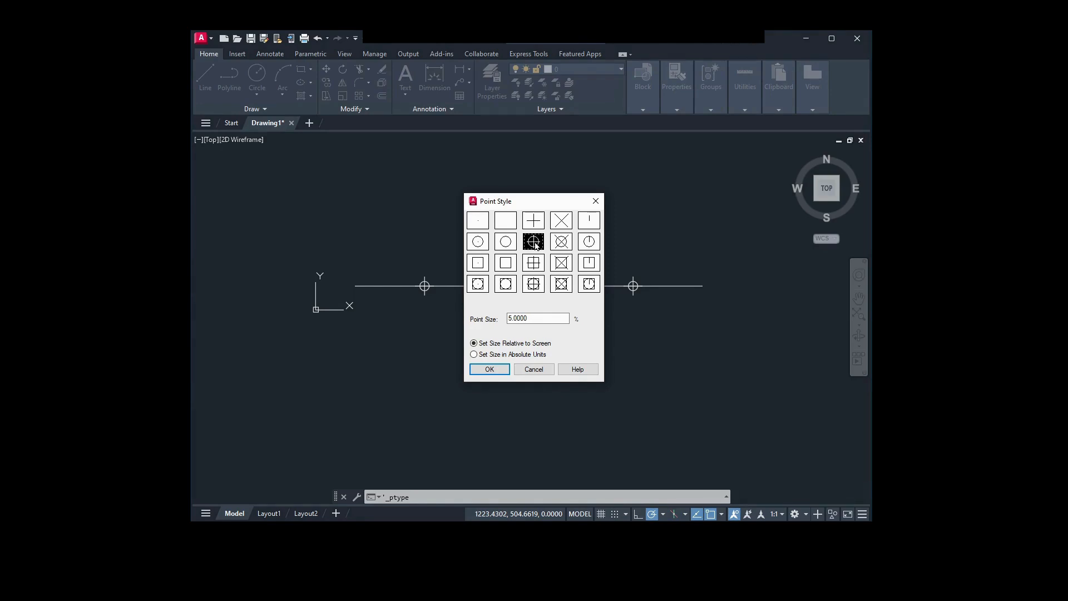
left_click(591, 265)
left_click(473, 355)
double_click(545, 319)
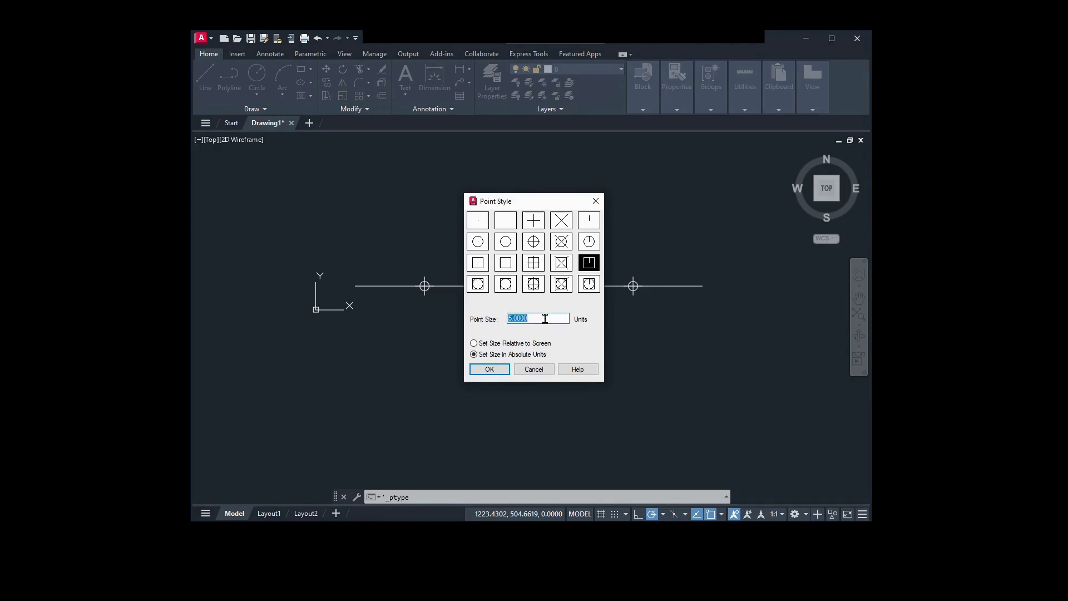
type("100")
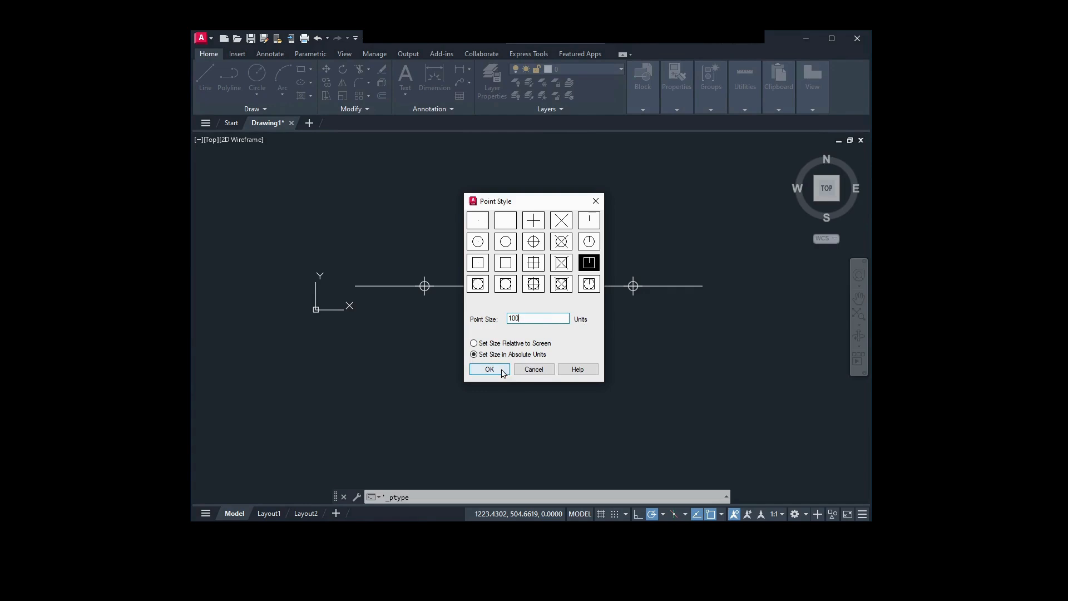
left_click(490, 370)
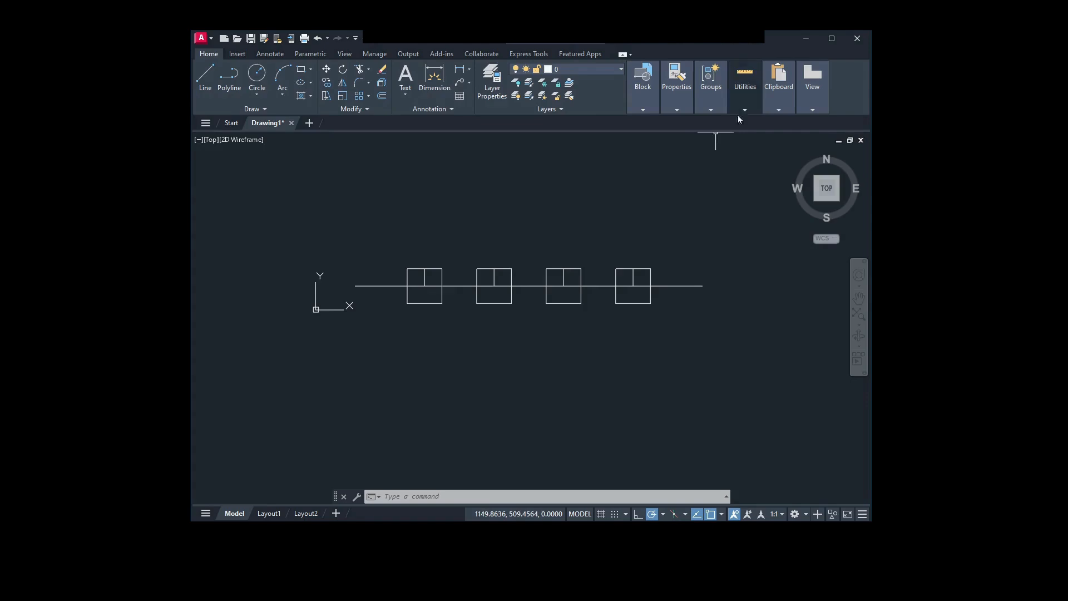
Step: Set the point size relative to the screen at 5%
mouse_move(740, 111)
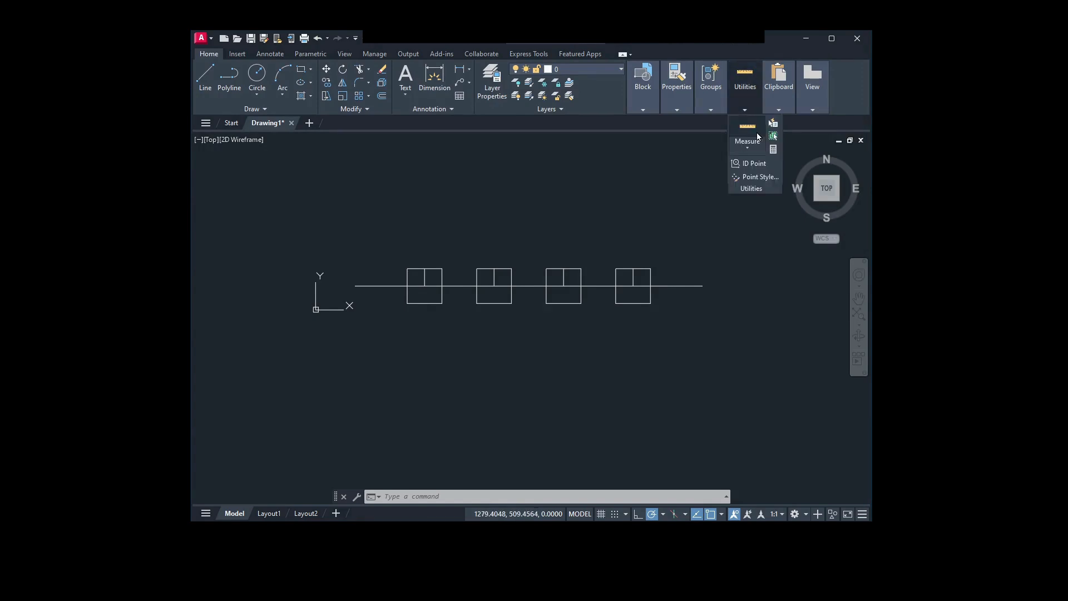
left_click(760, 177)
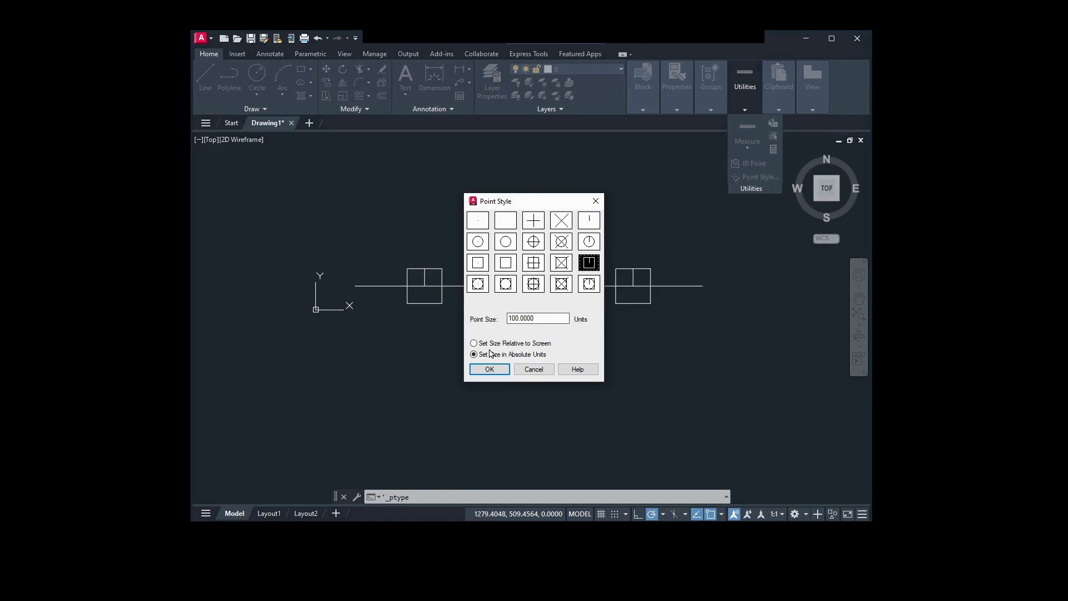
left_click(474, 343)
double_click(538, 319)
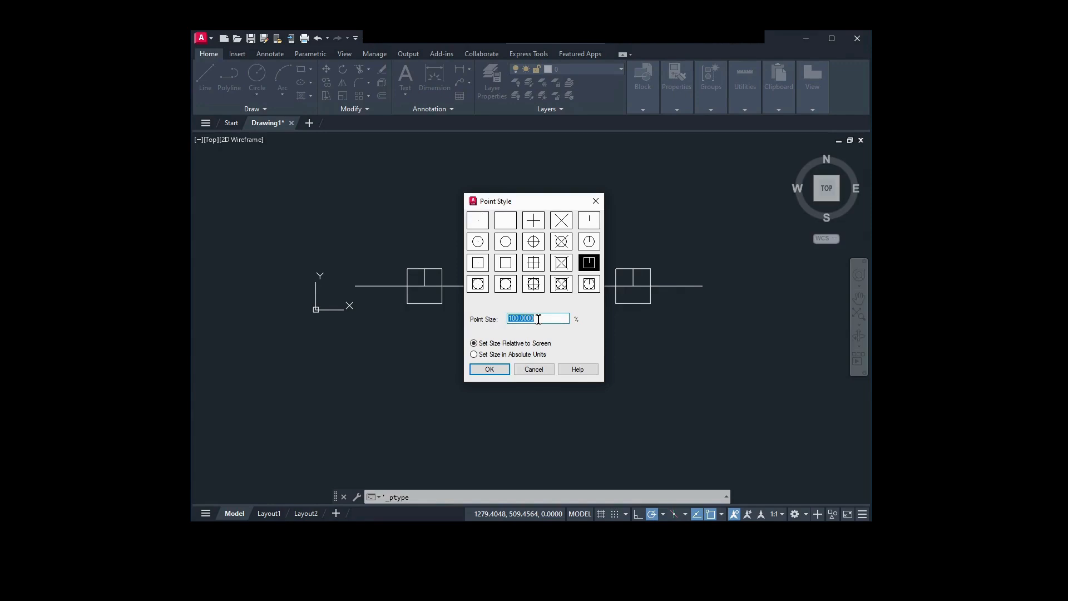
type("5")
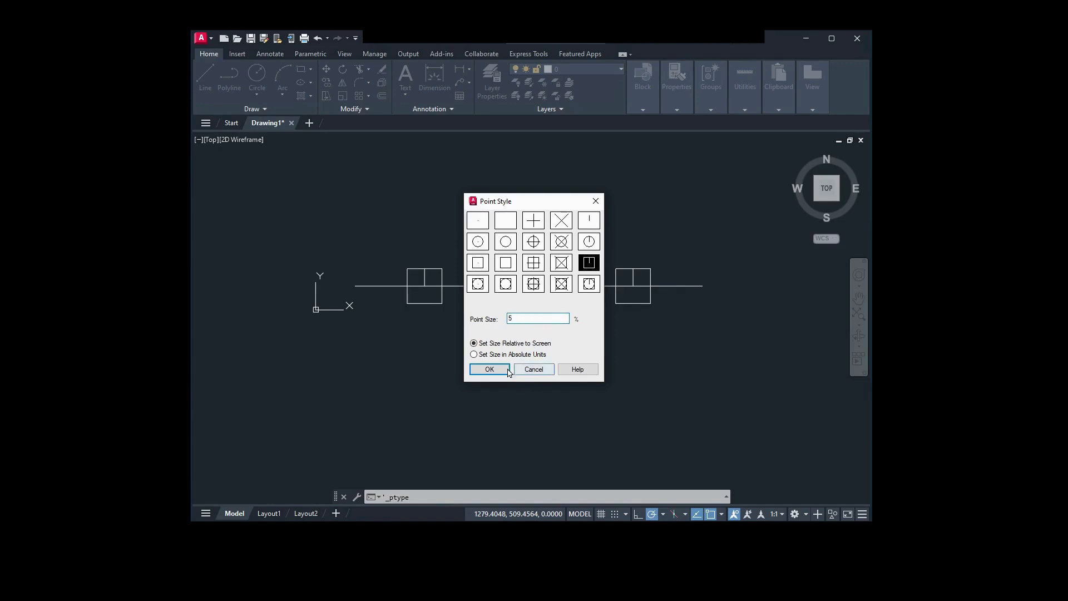
left_click(490, 369)
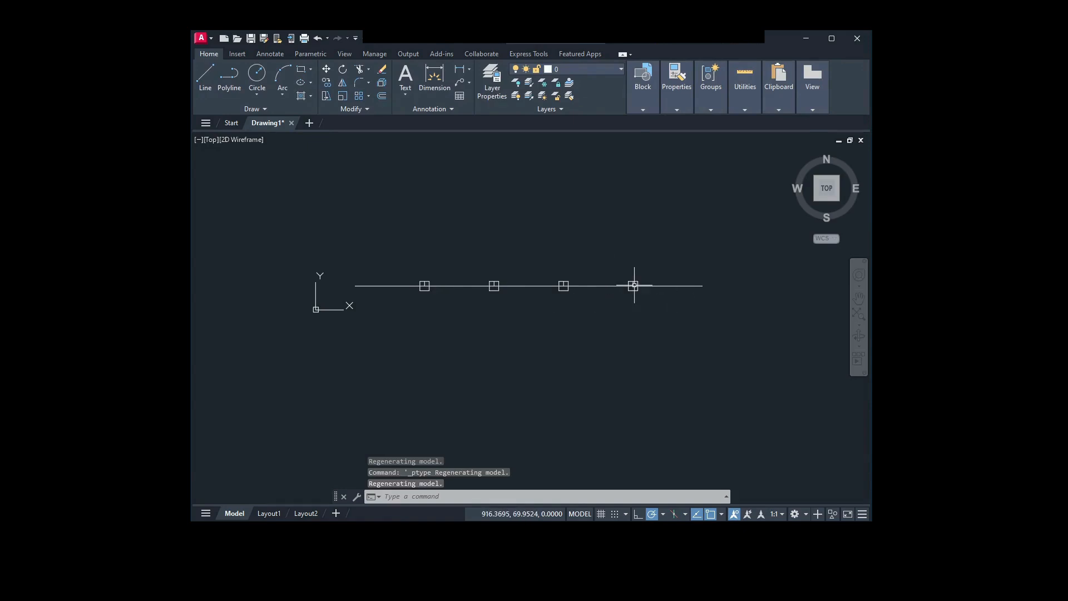
Step: Regenerate the drawing with REGENALL while viewing the rightmost division point up close
scroll(635, 286, "up", 10)
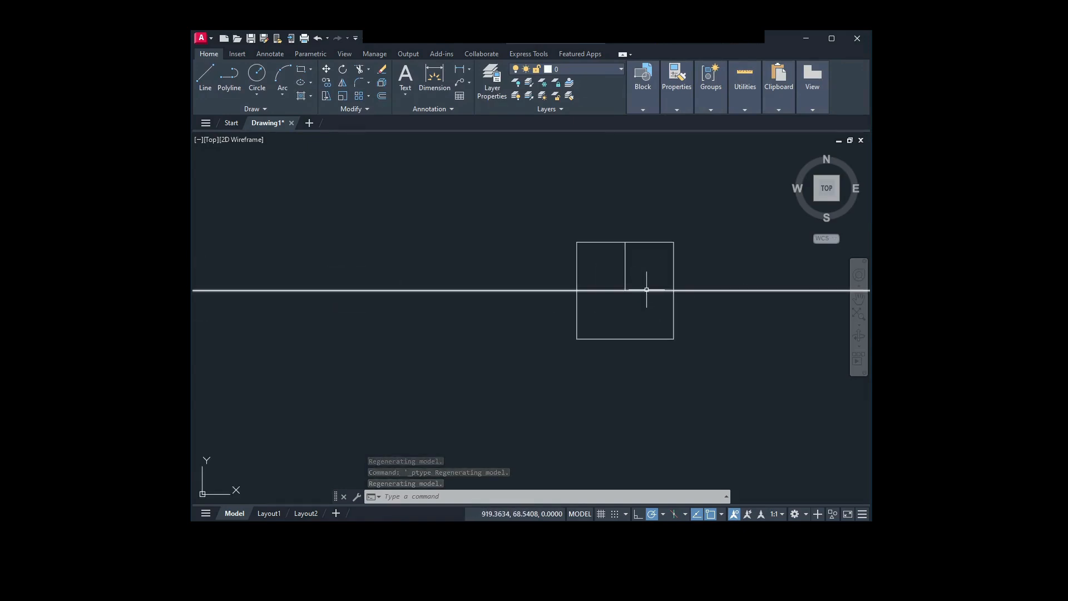
scroll(647, 289, "up", 2)
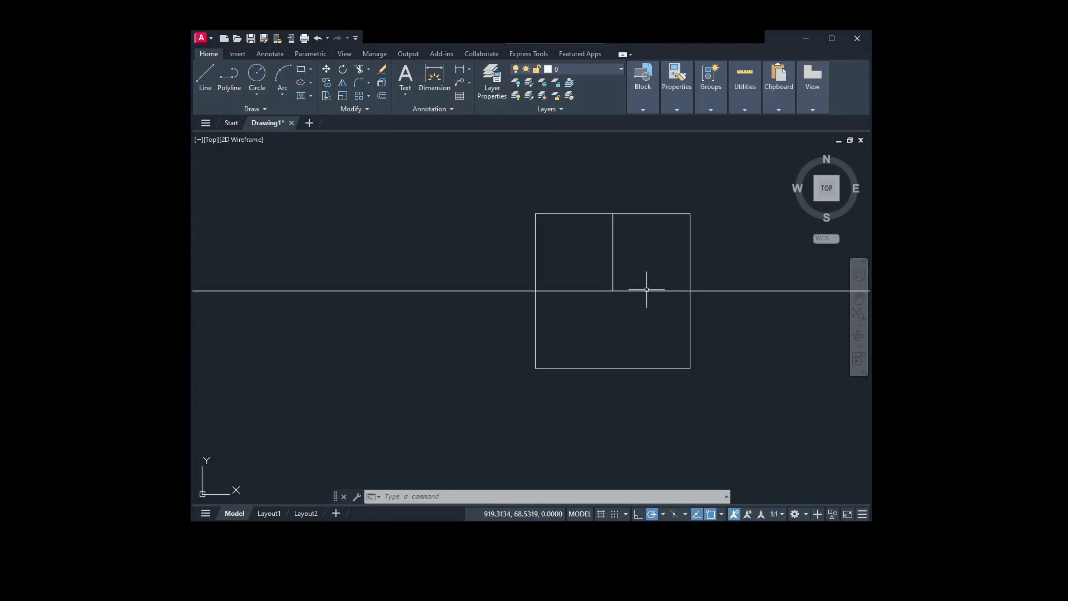
scroll(647, 289, "up", 2)
scroll(646, 290, "down", 2)
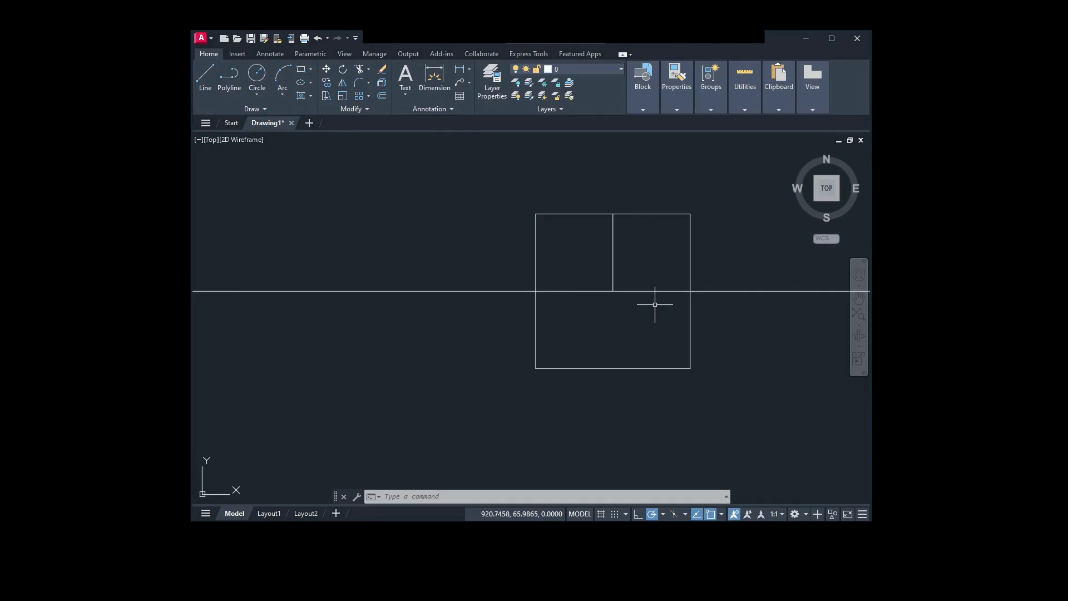
type("REGENall")
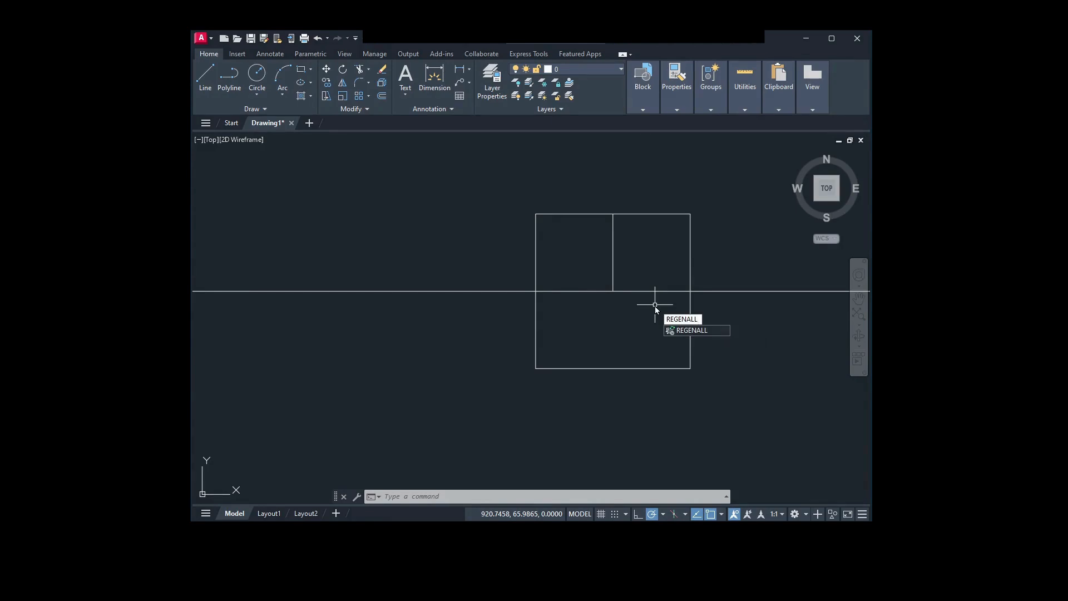
key("Return")
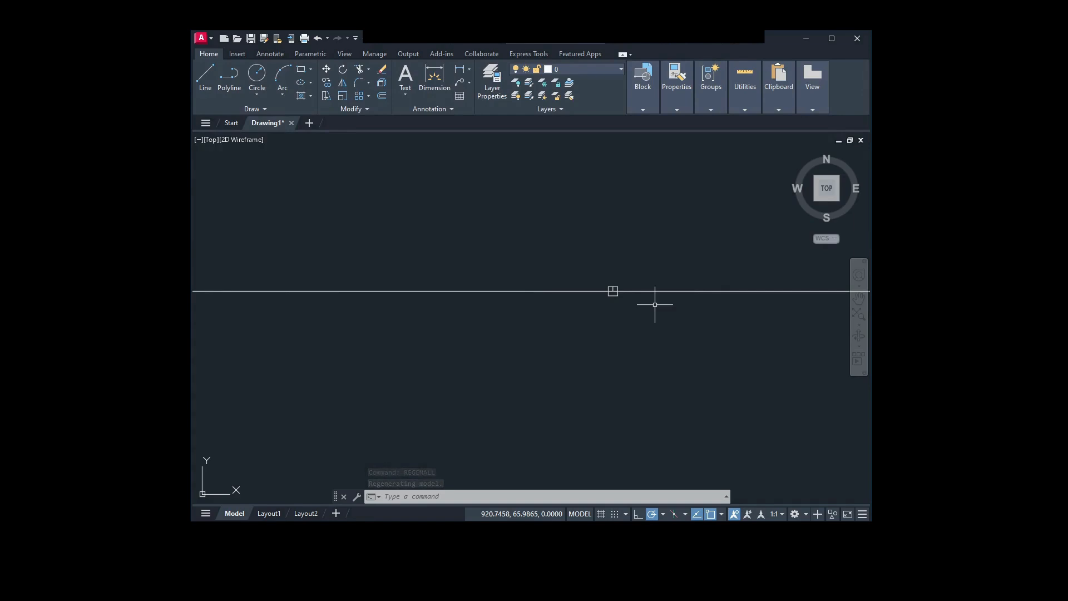
Step: Run REGENALL again with the whole divided line in view to refresh the point markers
scroll(655, 305, "down", 10)
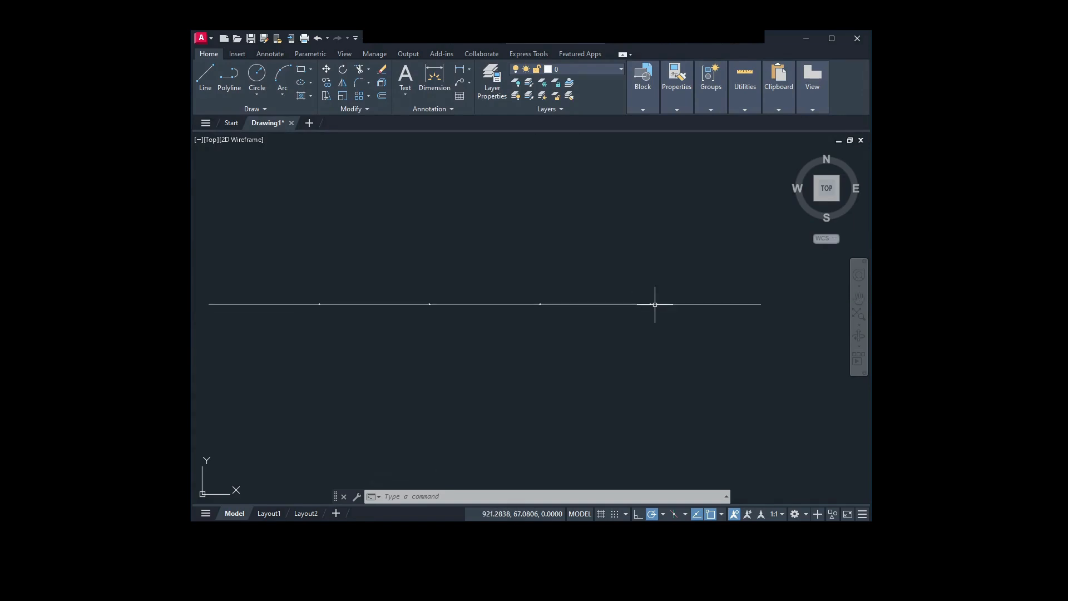
middle_click_drag(615, 331, 629, 329)
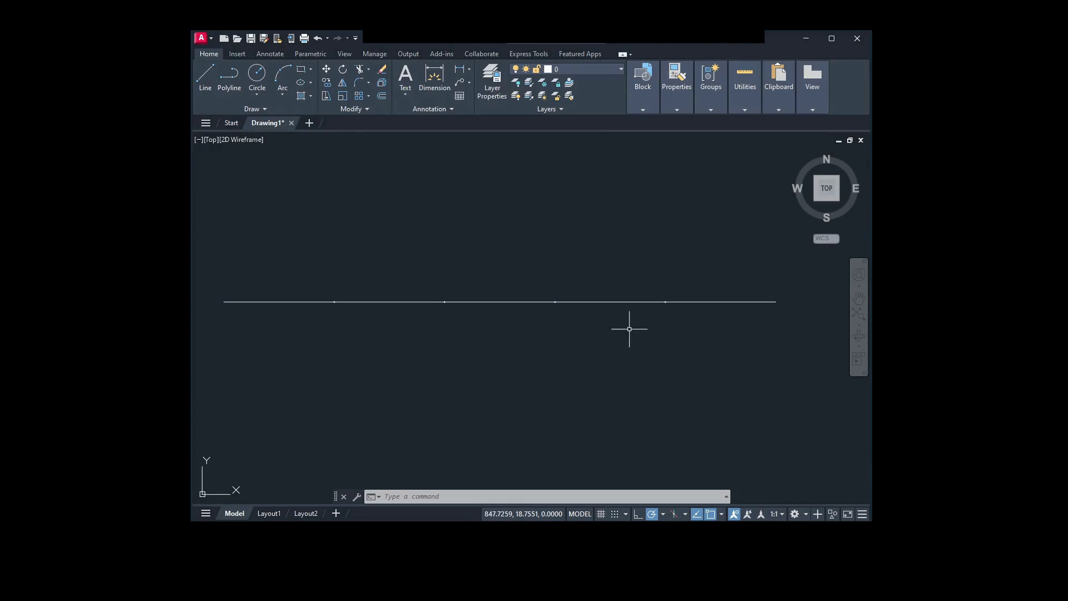
type("regenall")
key("Return")
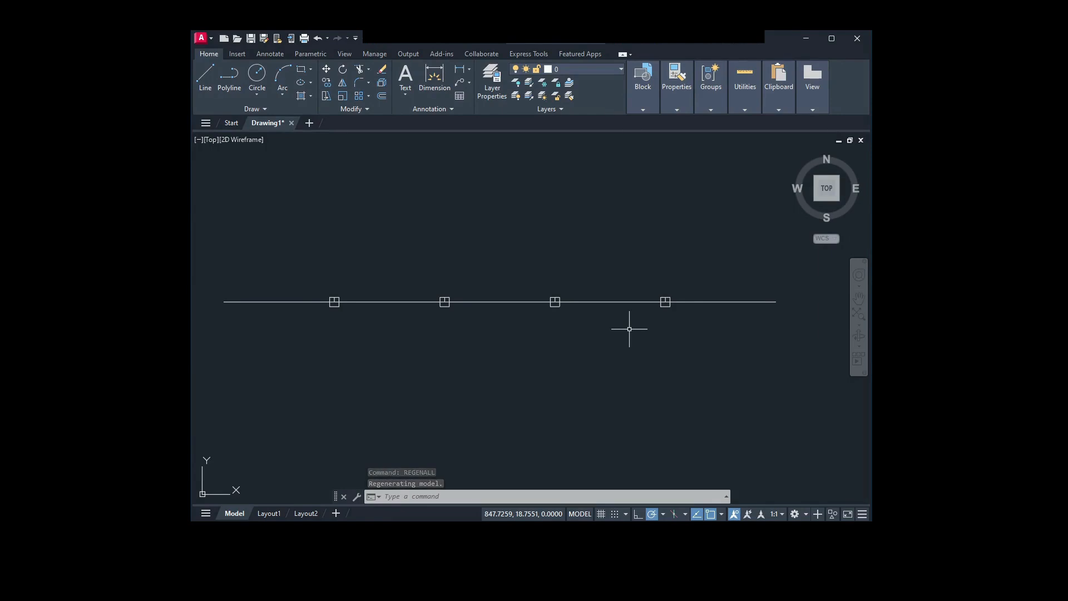
Step: Delete the four division points from the line, keeping the line itself
left_click(679, 340)
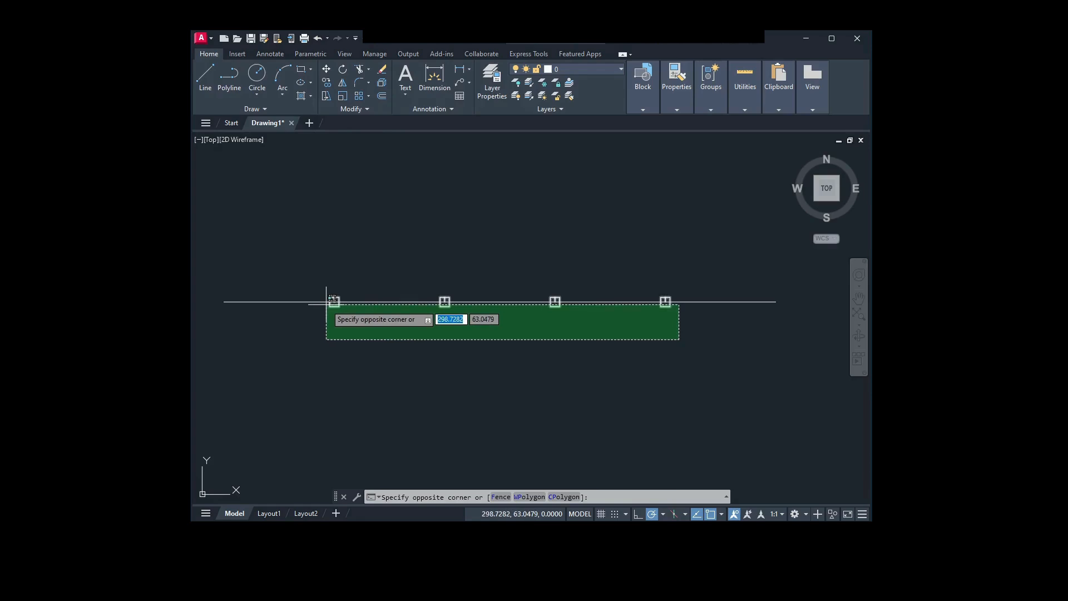
left_click(327, 305)
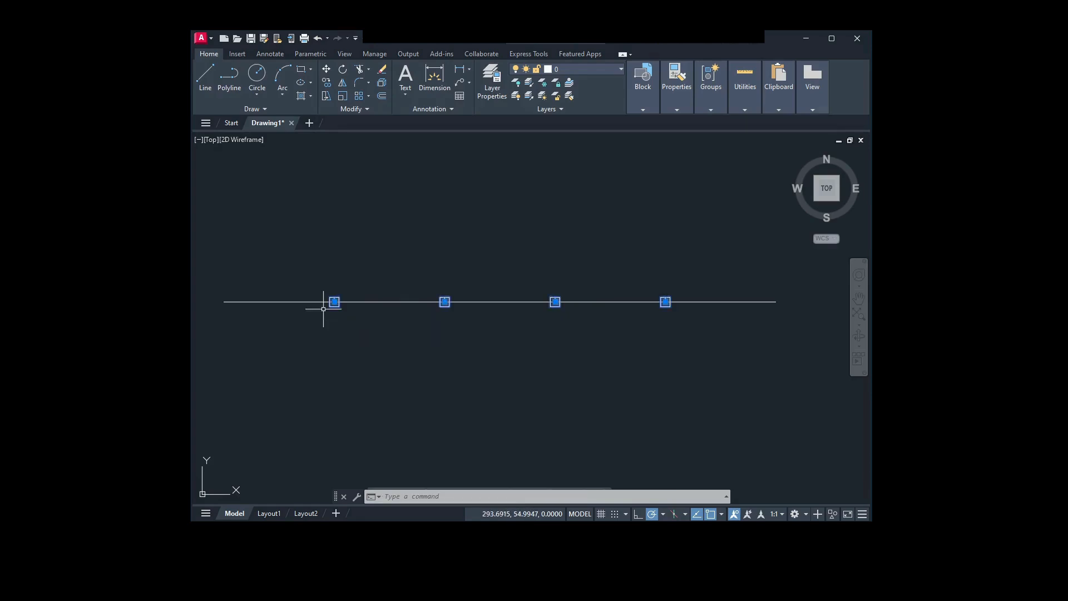
key("Delete")
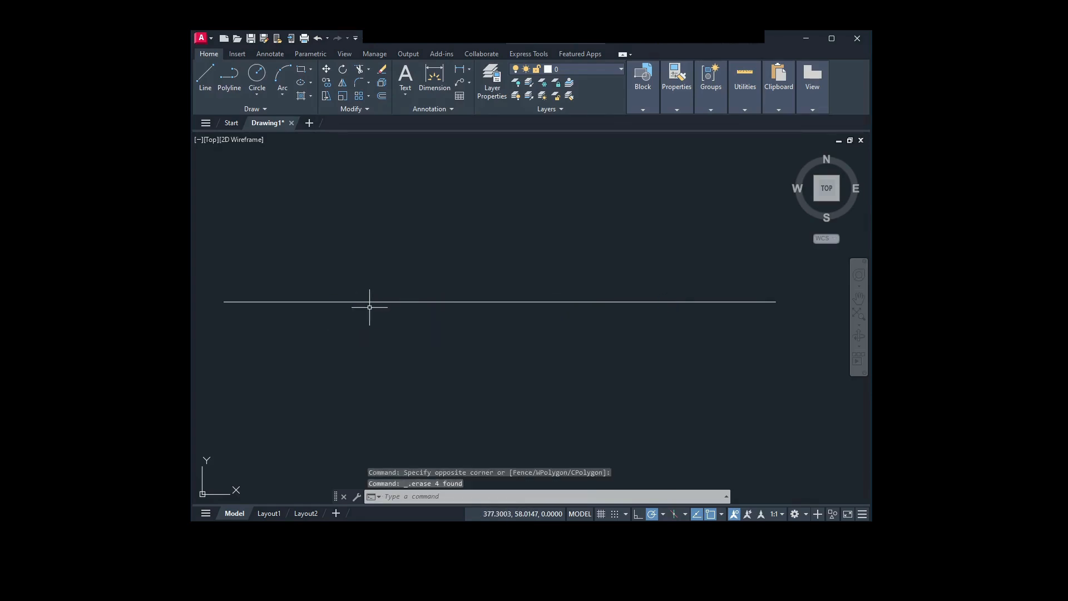
Step: Divide the line into 5 segments with the block "trees - imperial" inserted at the division points, aligned with the line
type("divide")
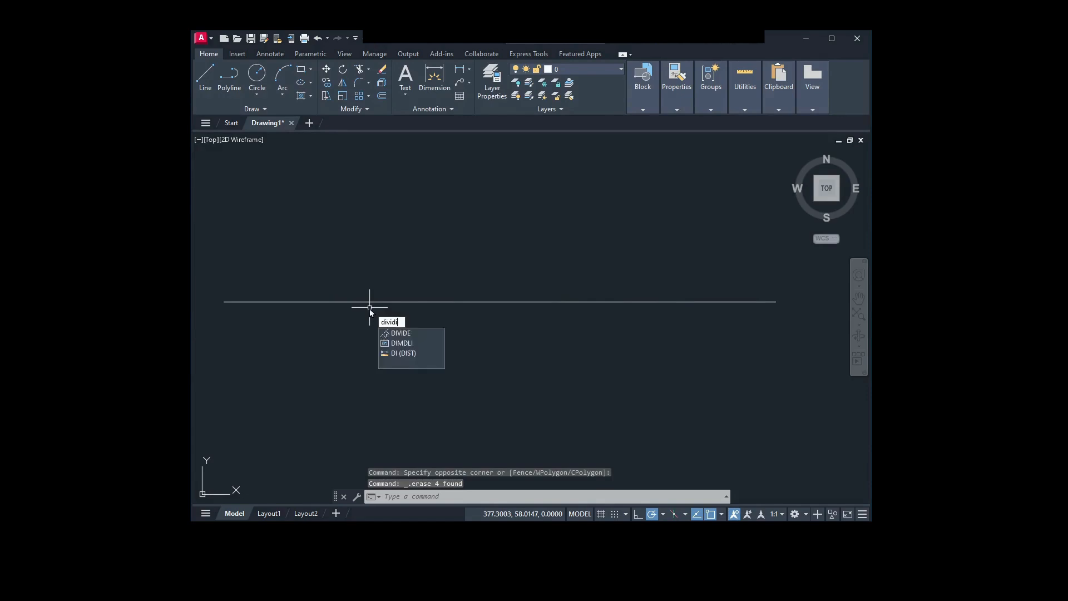
key("Return")
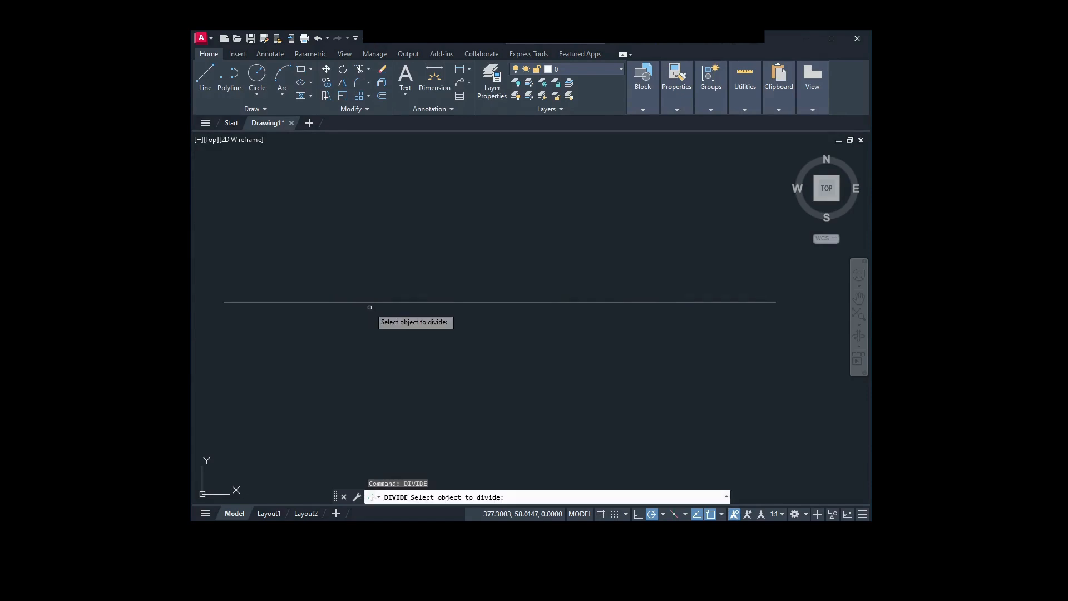
left_click(409, 303)
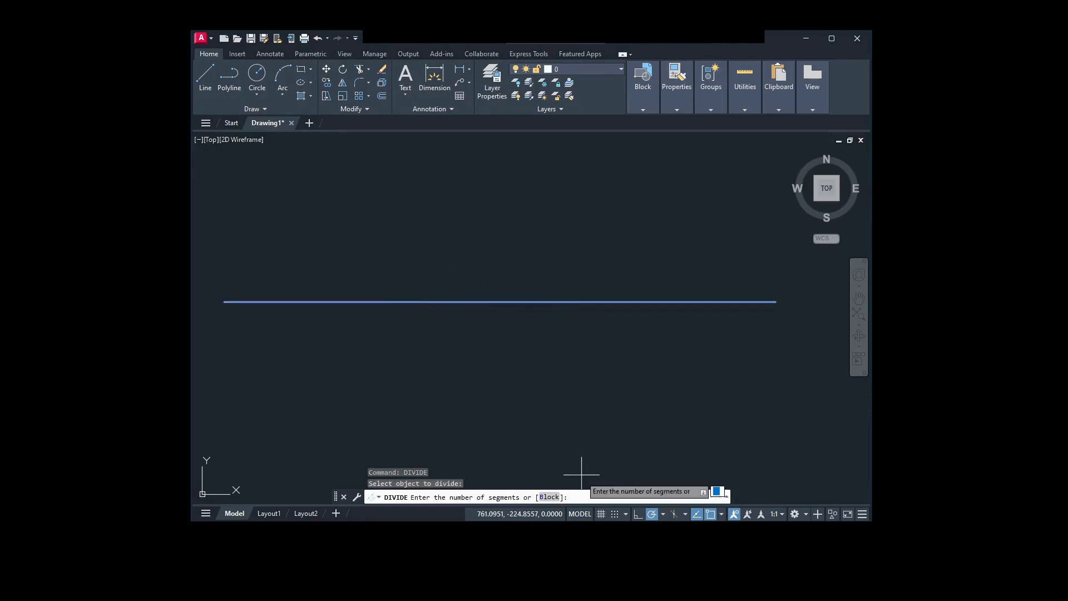
left_click(550, 498)
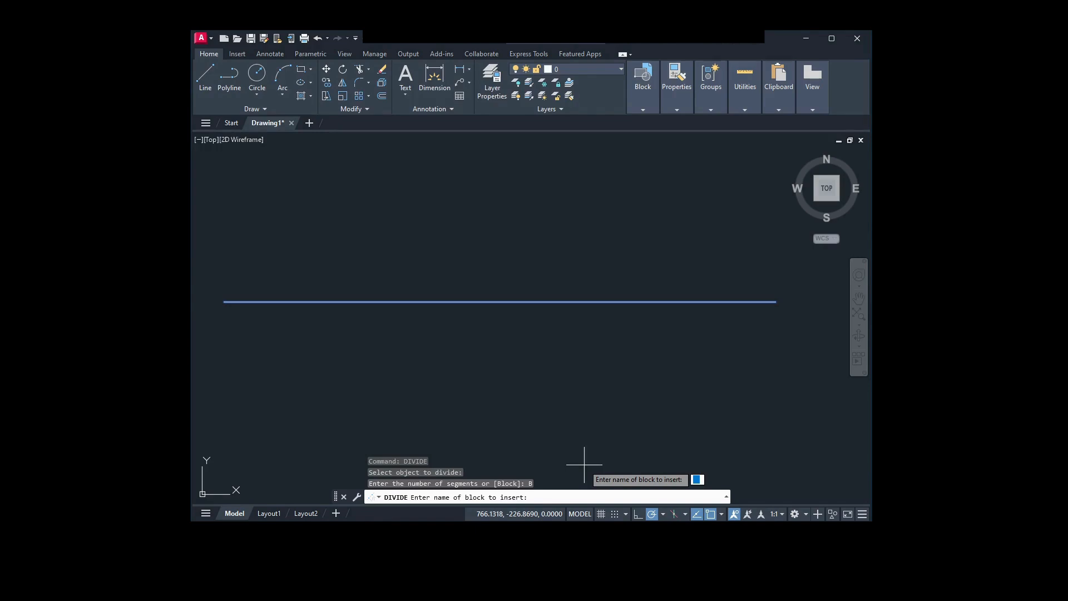
type("trees - imperial")
key("Return")
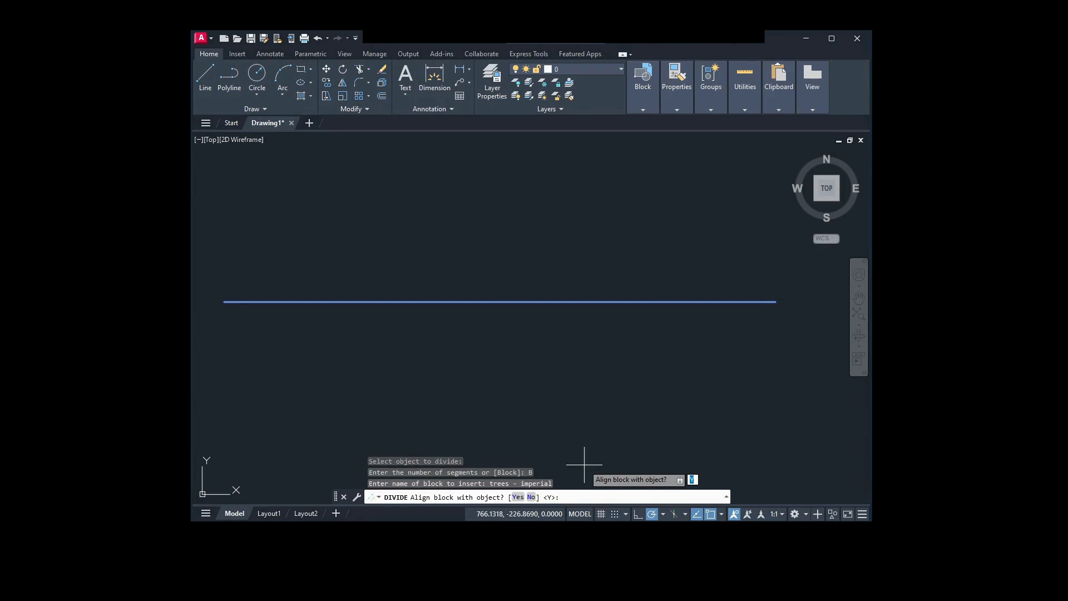
left_click(518, 498)
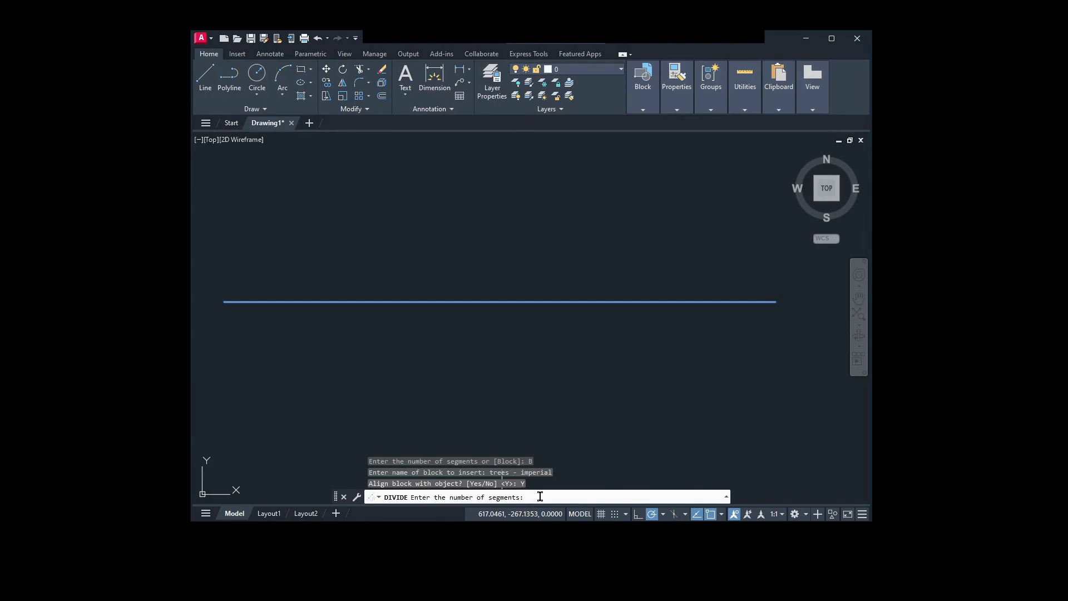
type("5")
key("Return")
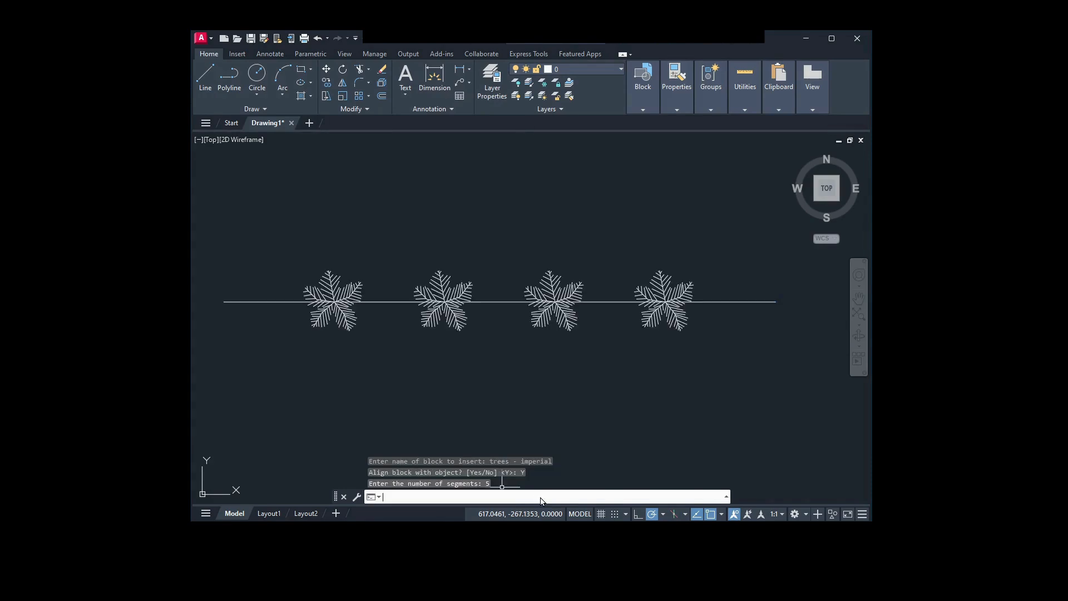